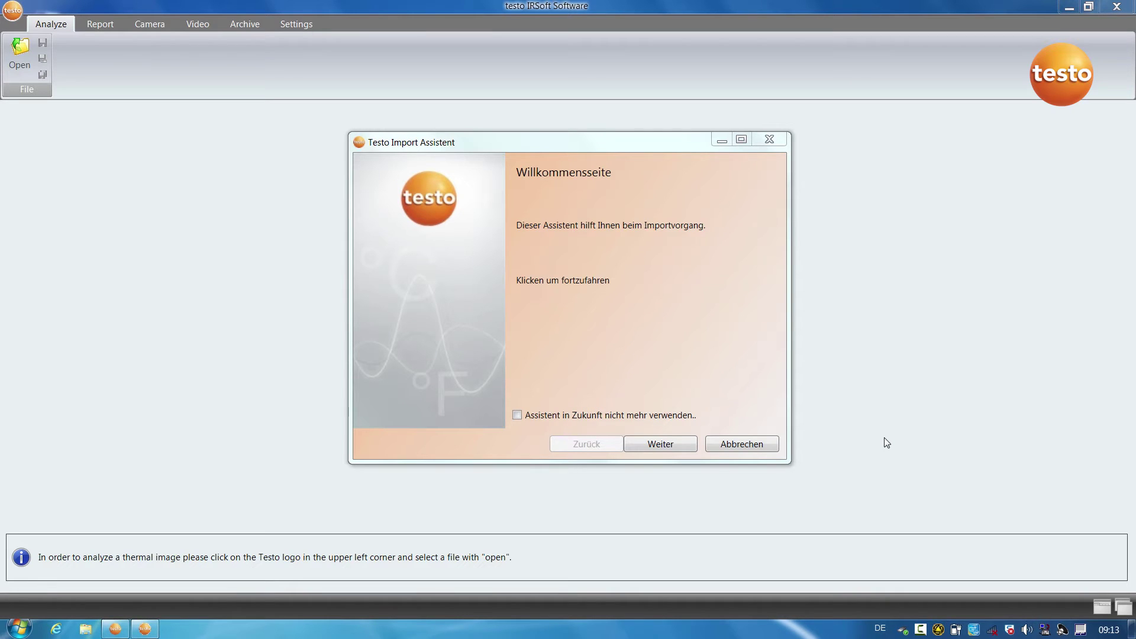
- Import all thermal image files from drive E:\ into a Desktop folder and close the assistant
left_click(660, 443)
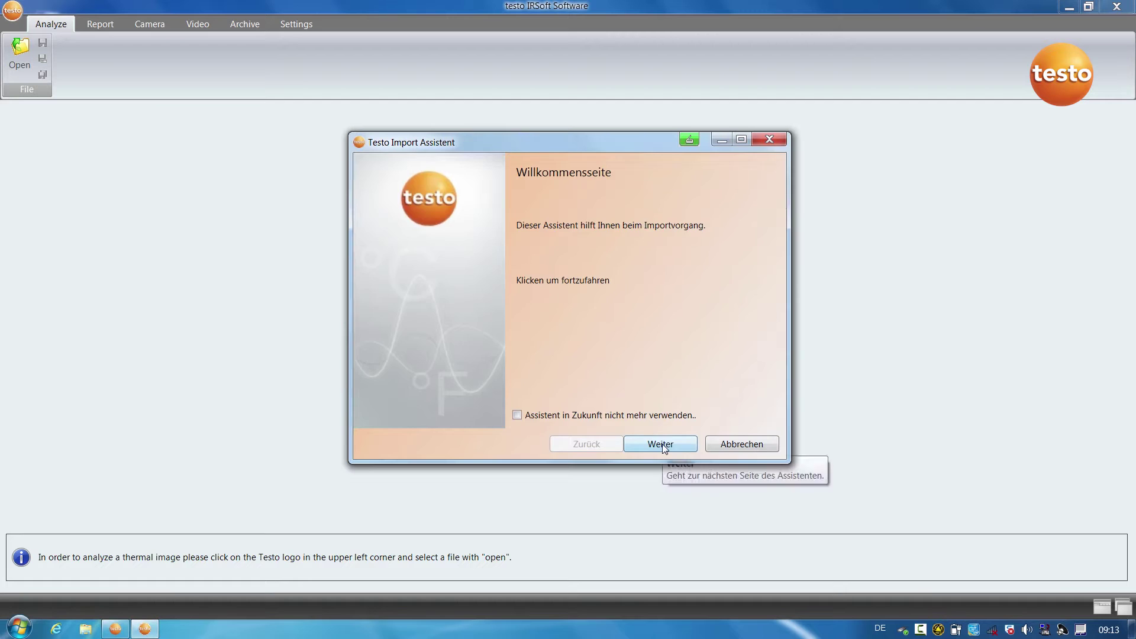
left_click(377, 226)
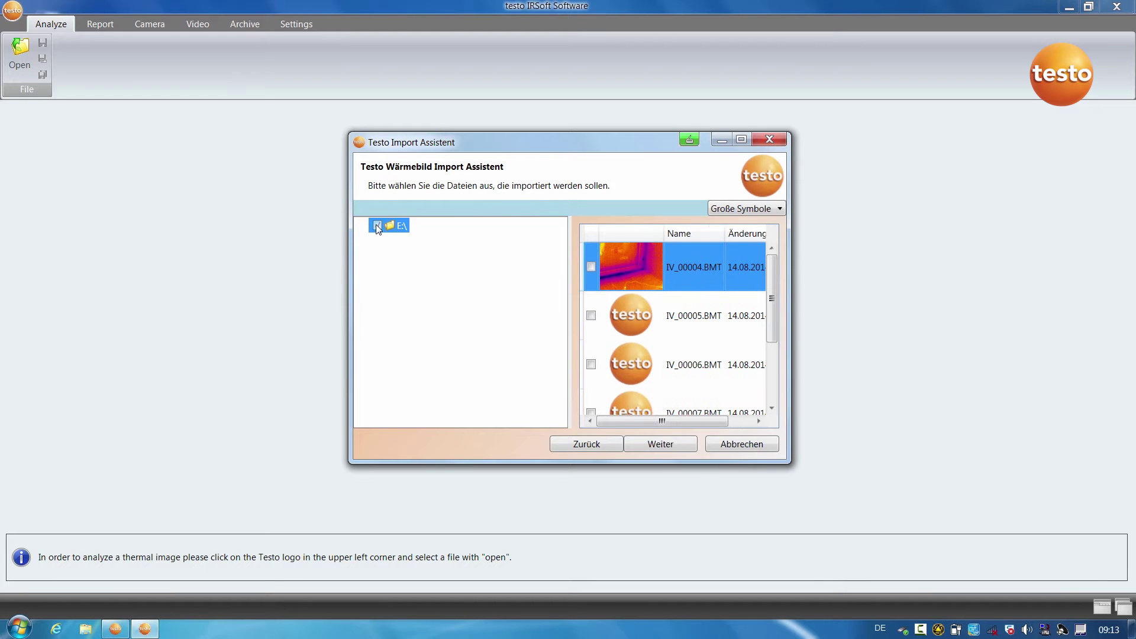
left_click(661, 444)
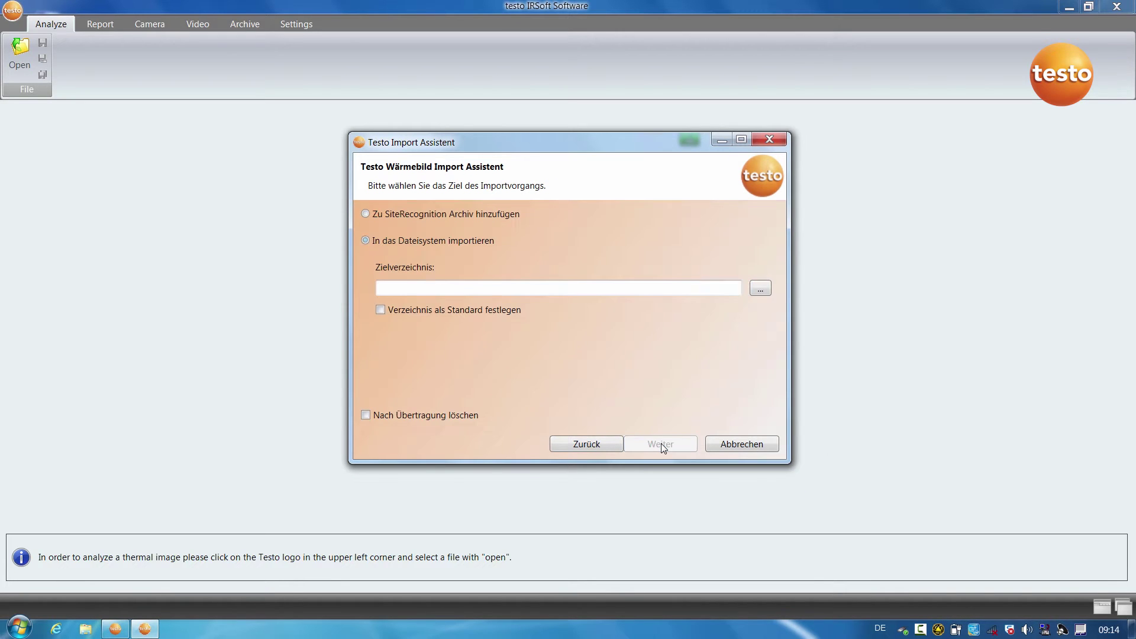
left_click(760, 289)
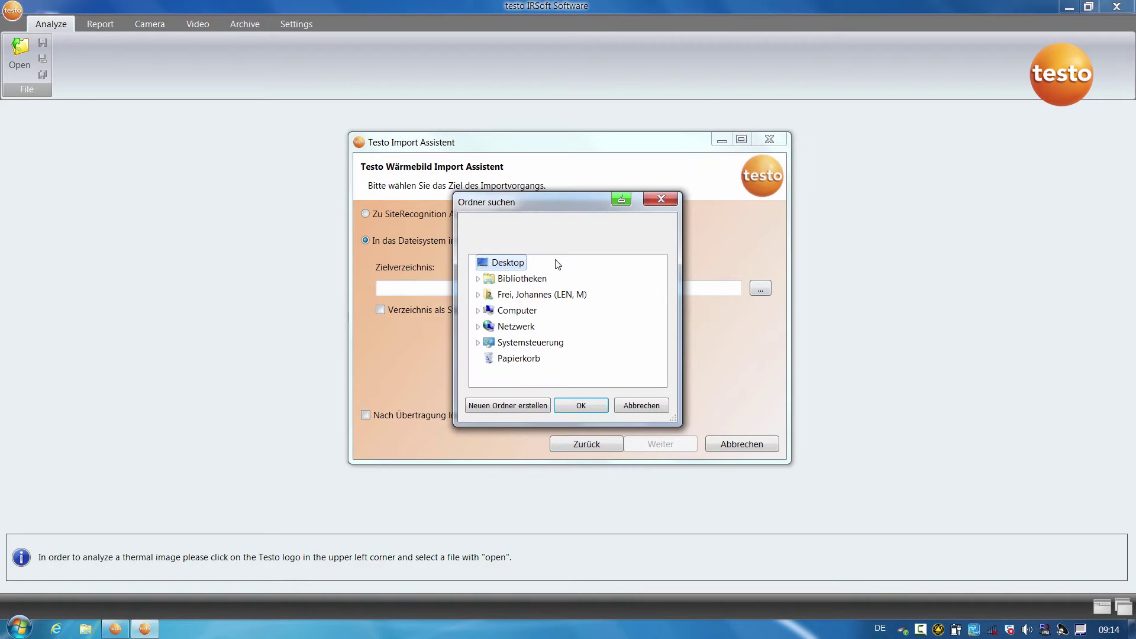
left_click(590, 403)
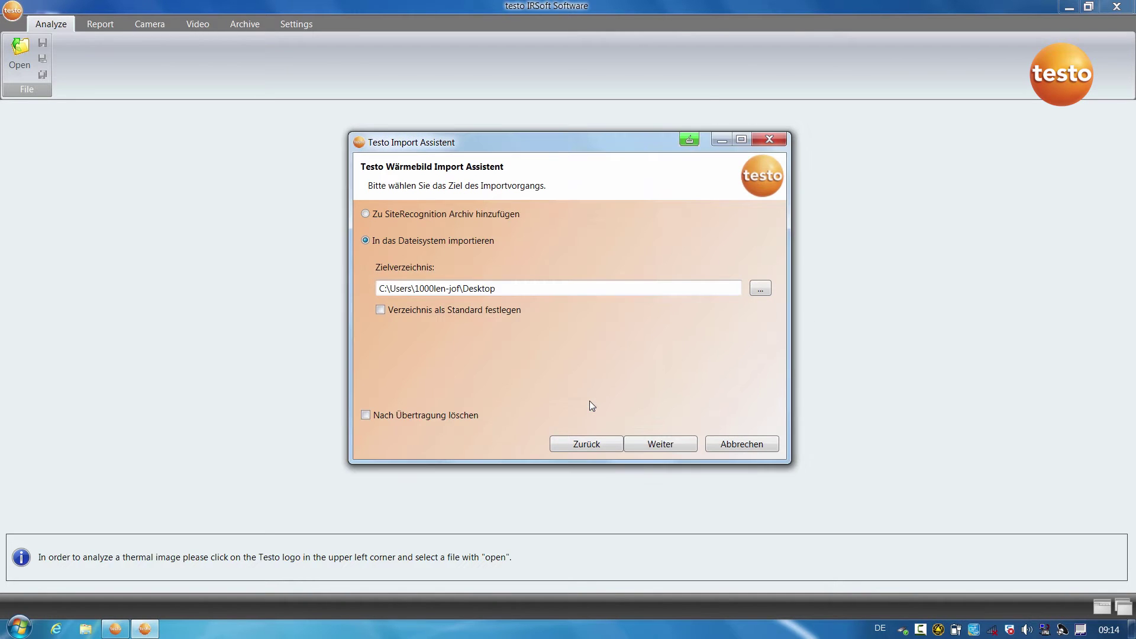
left_click(665, 443)
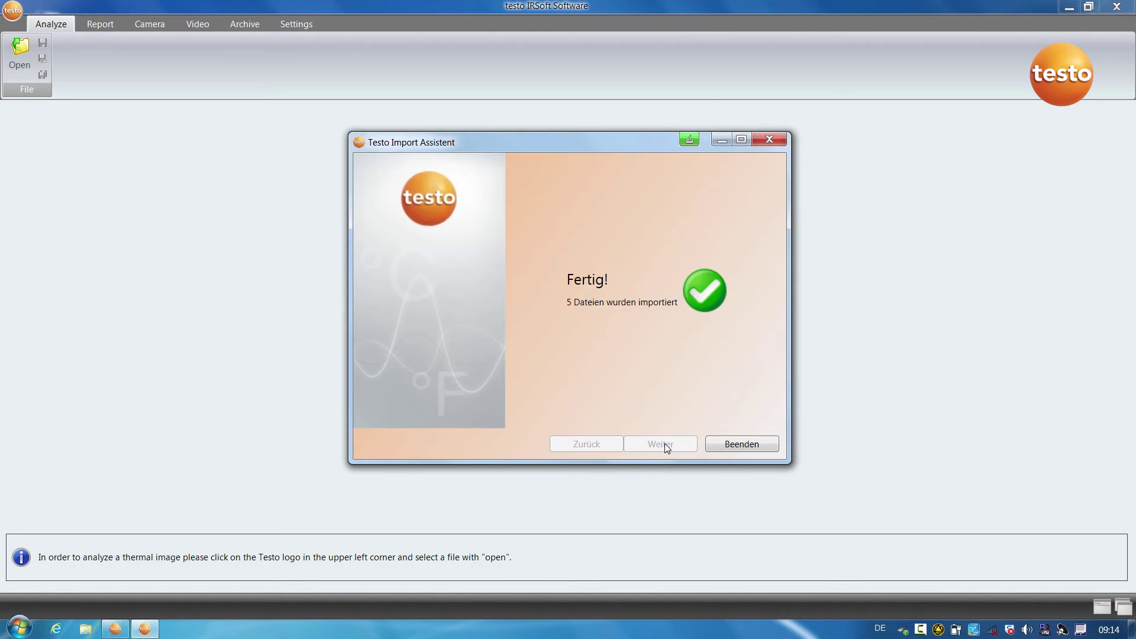
left_click(743, 446)
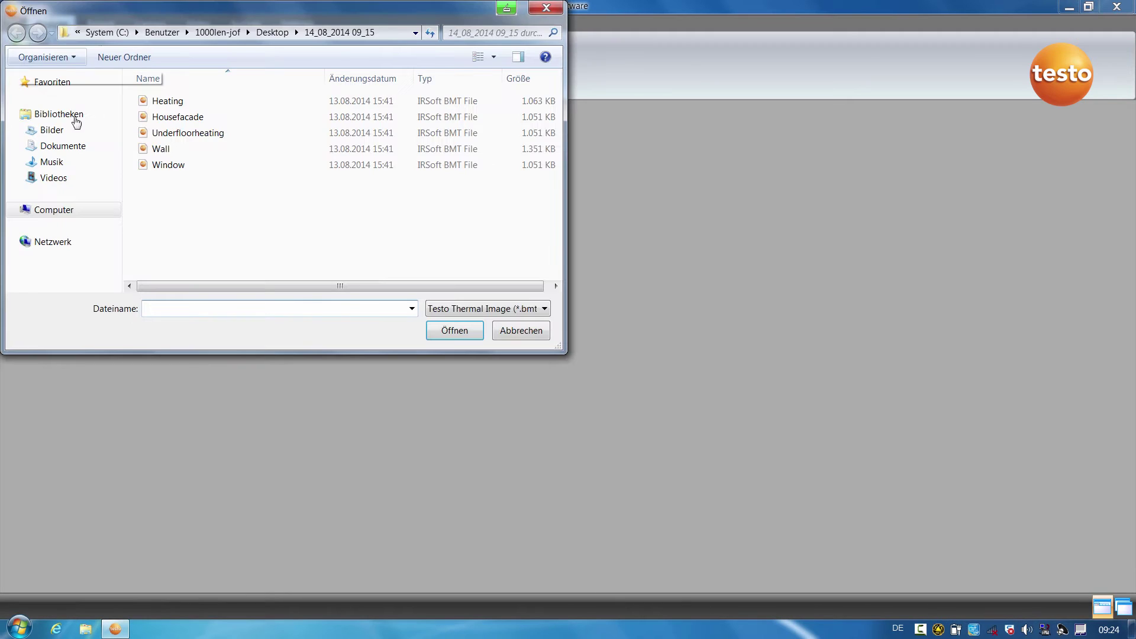
- Open the five BMT images: Heating, Housefacade, Underfloorheating, Wall and Window
left_click_drag(191, 188, 165, 104)
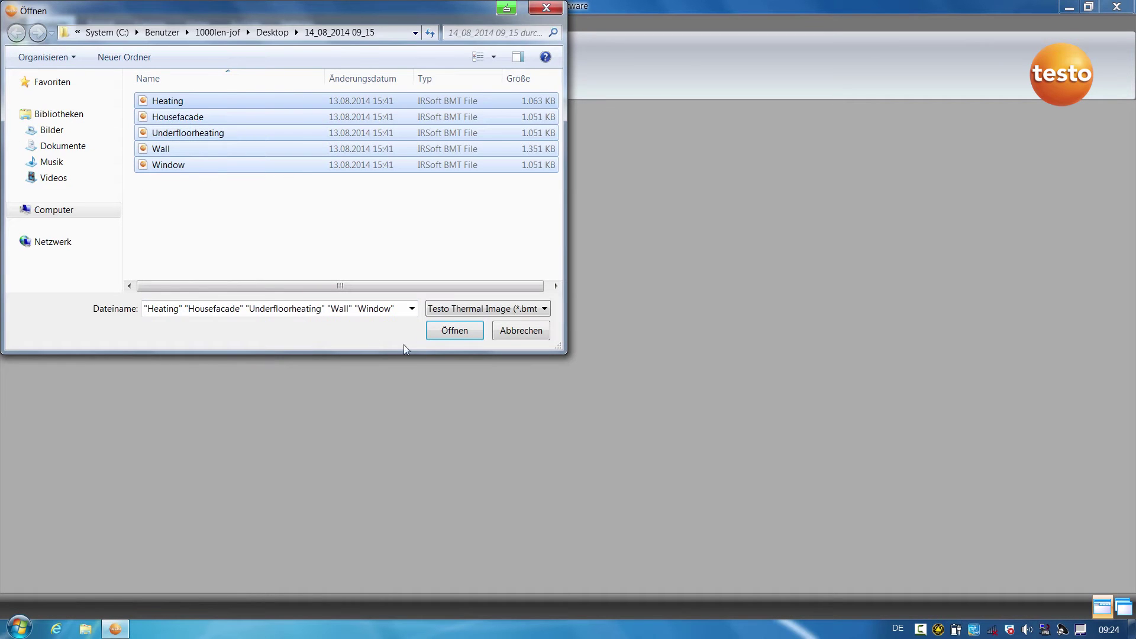
left_click(430, 332)
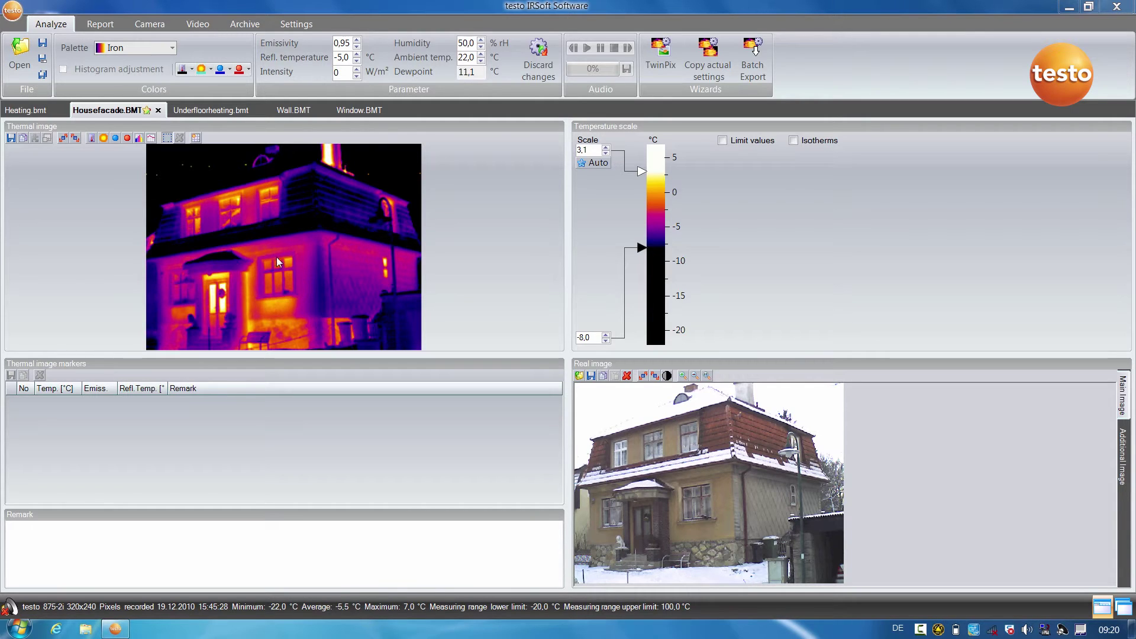
- Draw an arbitrary horizontal profile line across the facade to the right of the entrance
left_click(152, 137)
left_click(169, 154)
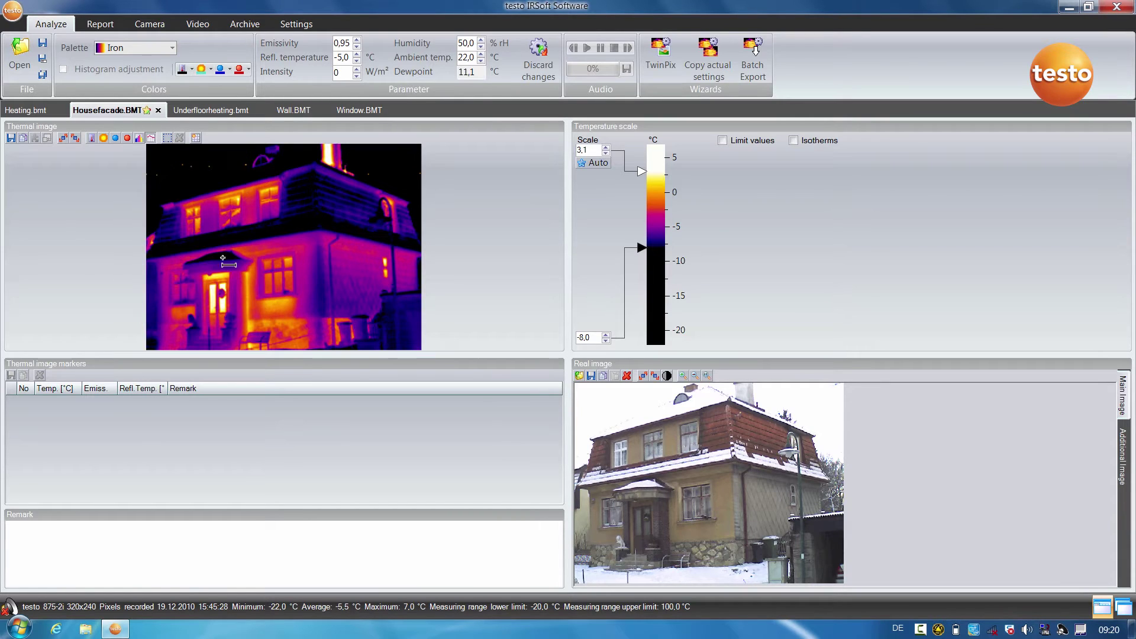
left_click_drag(249, 304, 309, 305)
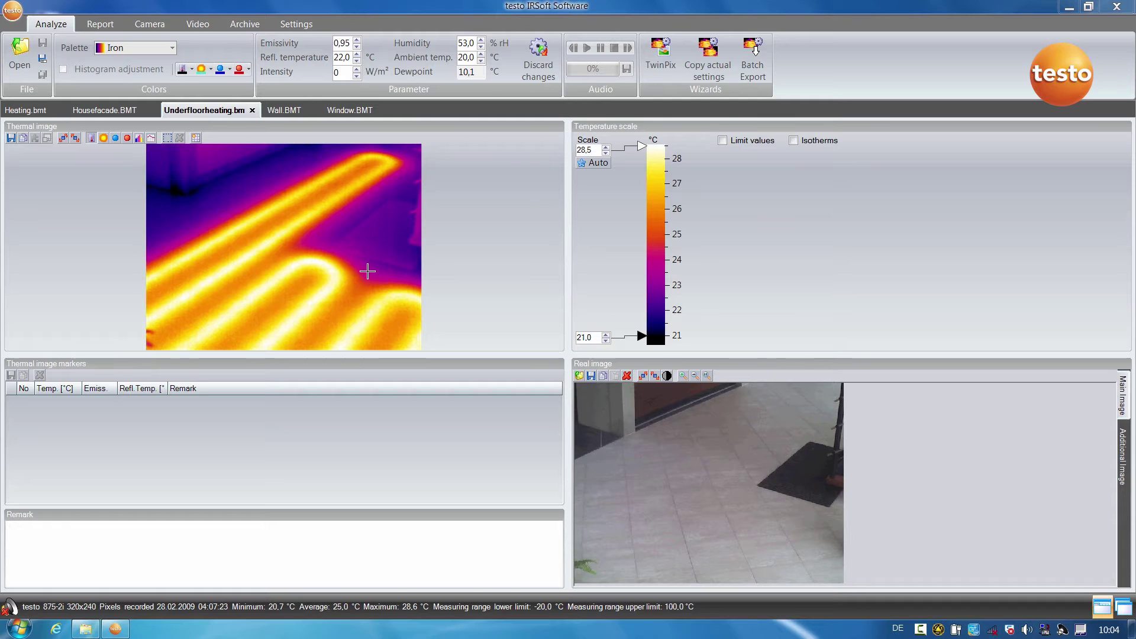
- Start the TwinPix wizard on the Underfloorheating image and advance to marking points
left_click(660, 59)
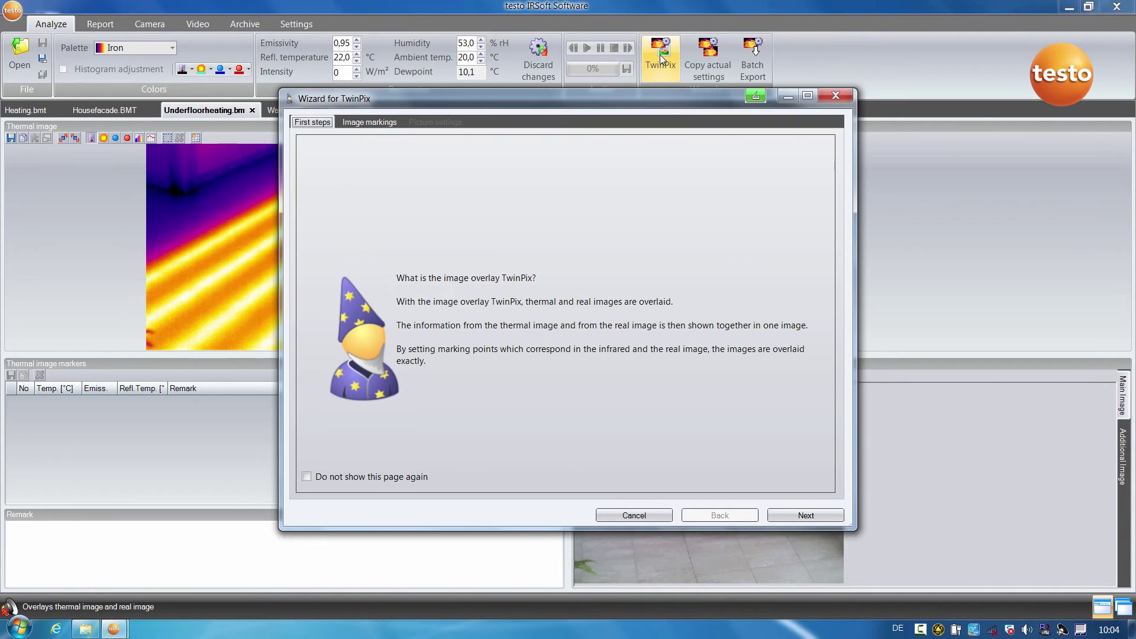
left_click(798, 516)
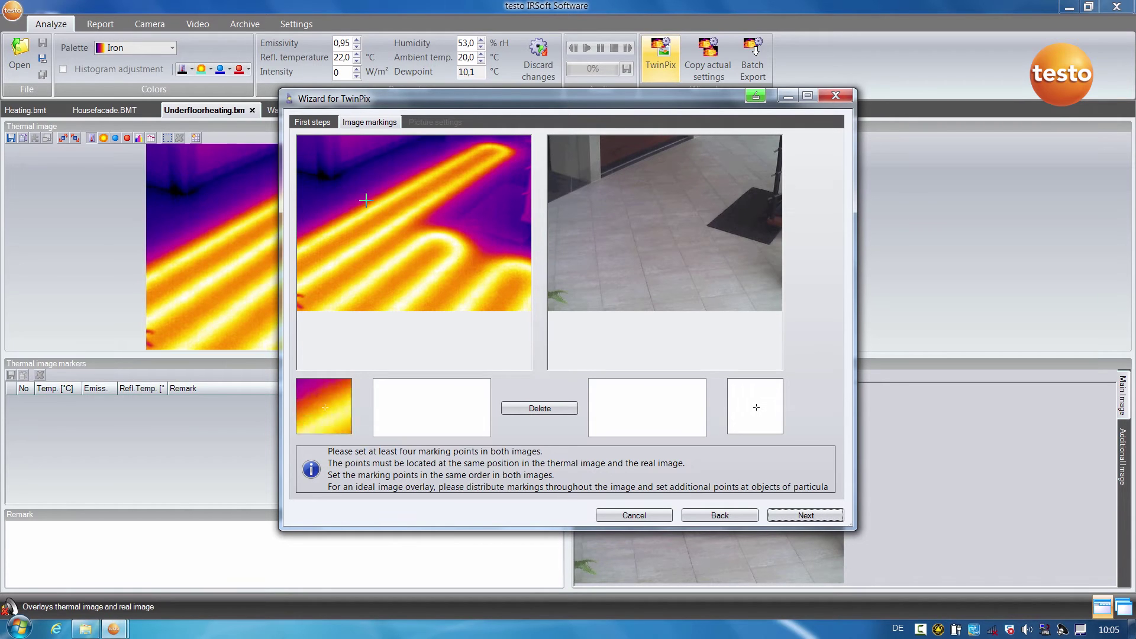
- Place matching marking points 1–4 alternately on the thermal and real floor-heating images
left_click(330, 182)
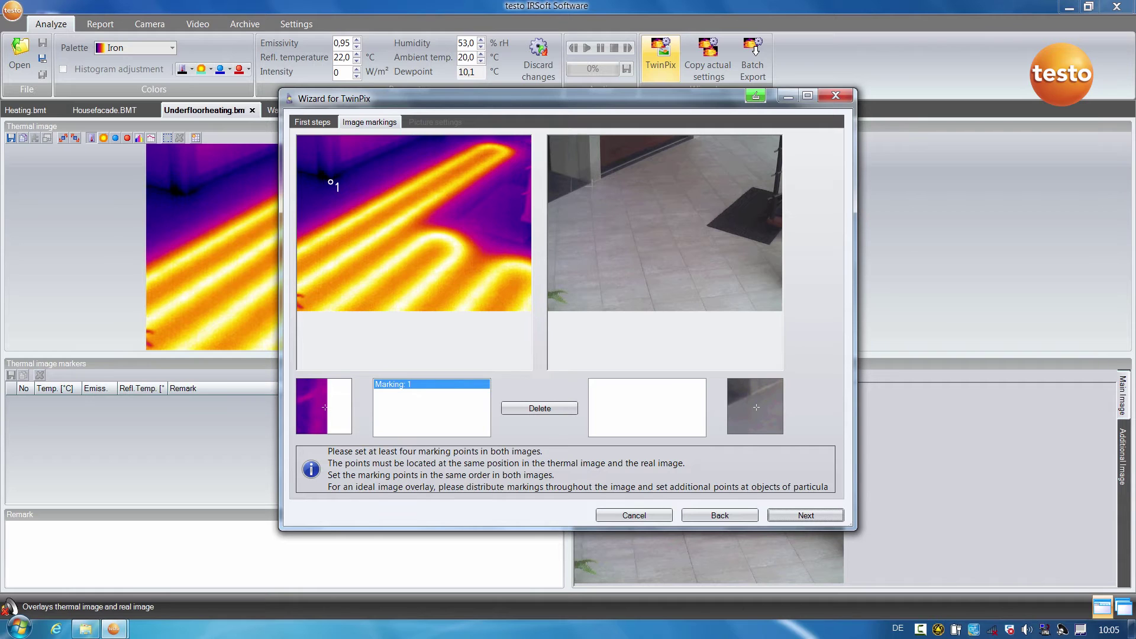
left_click(592, 187)
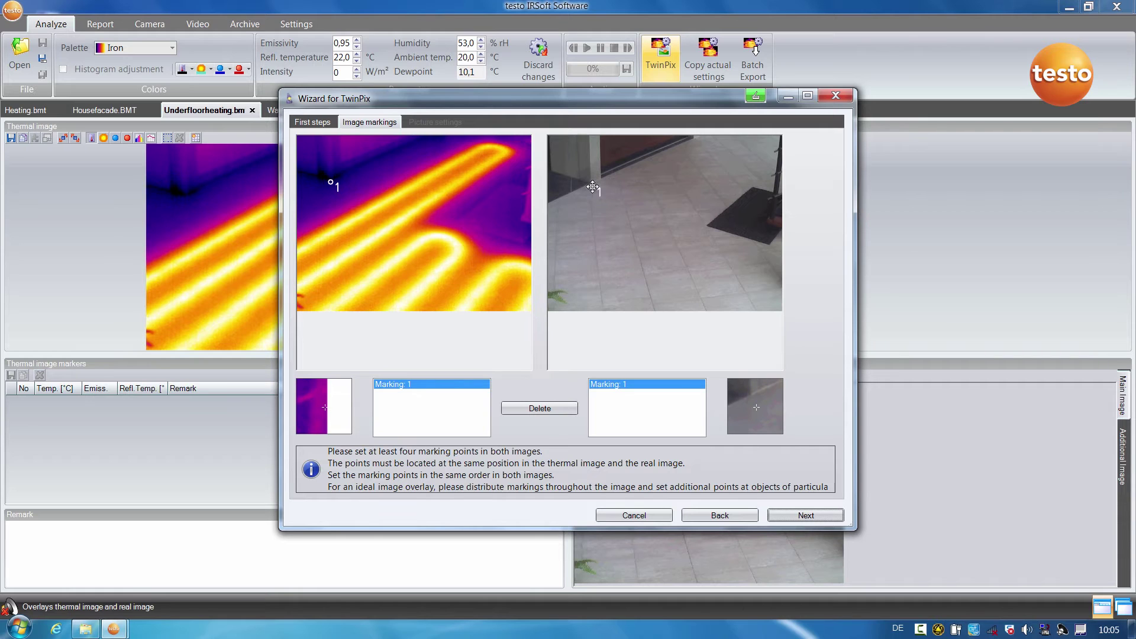
left_click(305, 304)
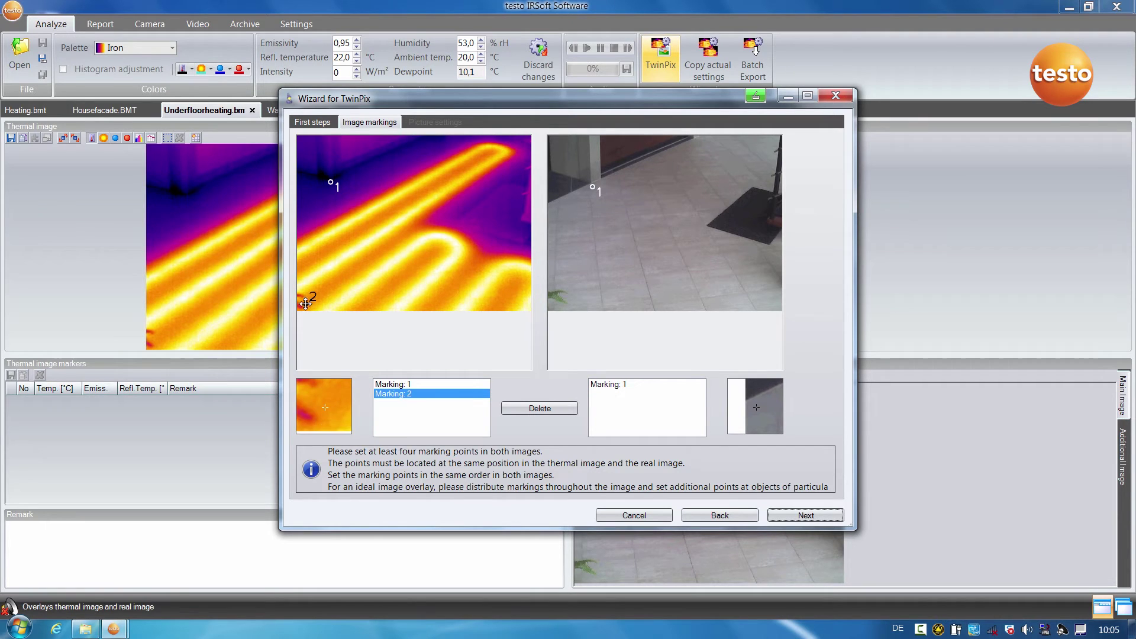
left_click(574, 304)
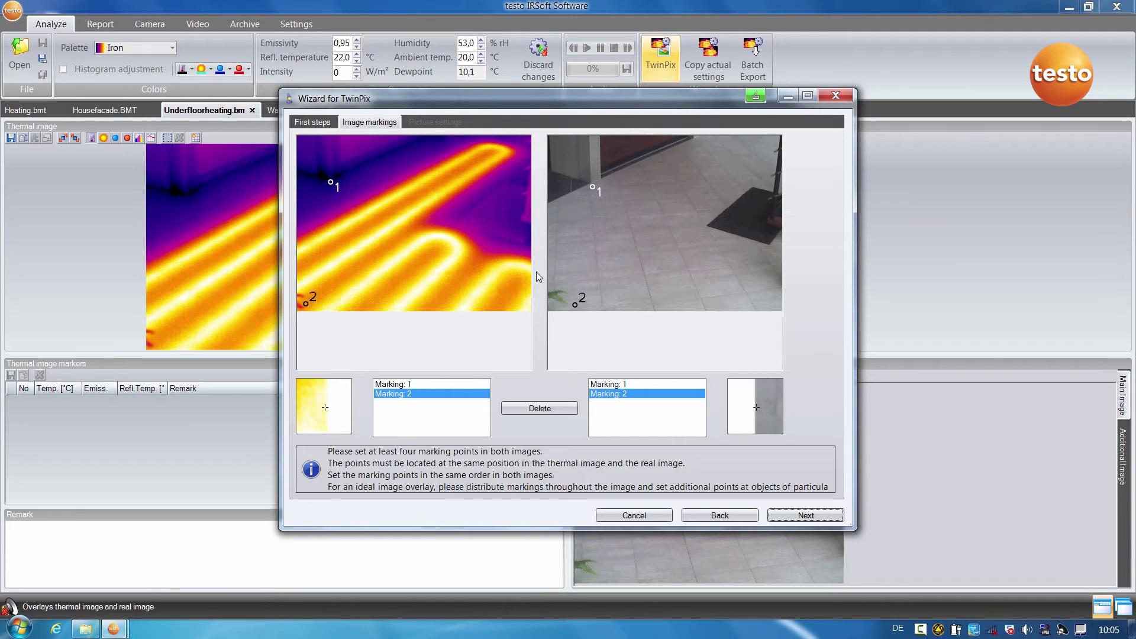
left_click(456, 228)
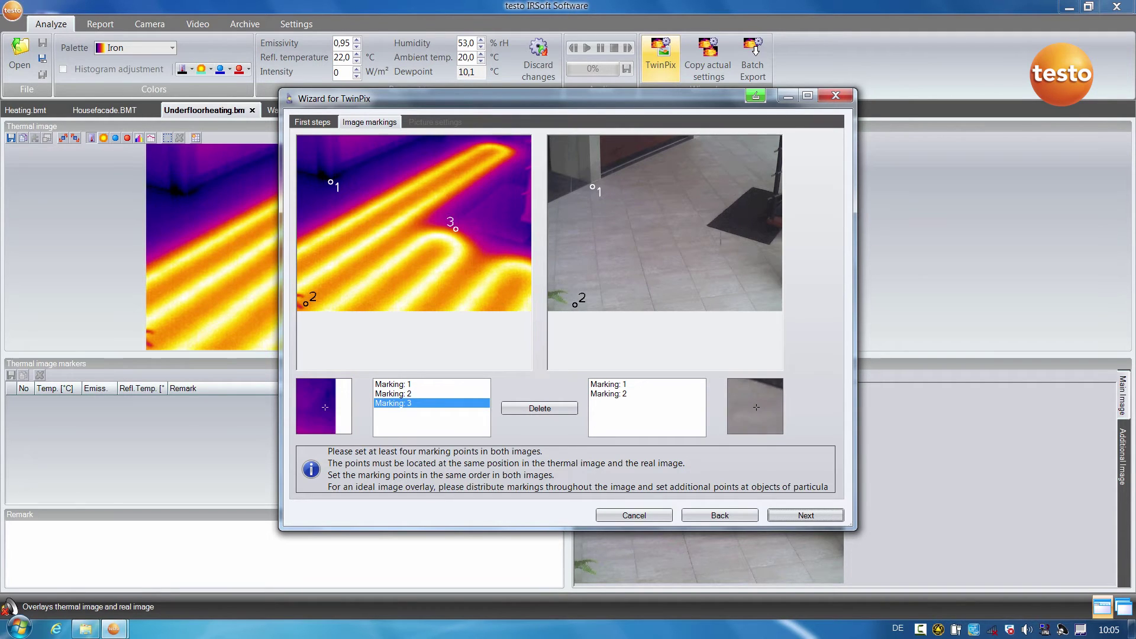
left_click(703, 224)
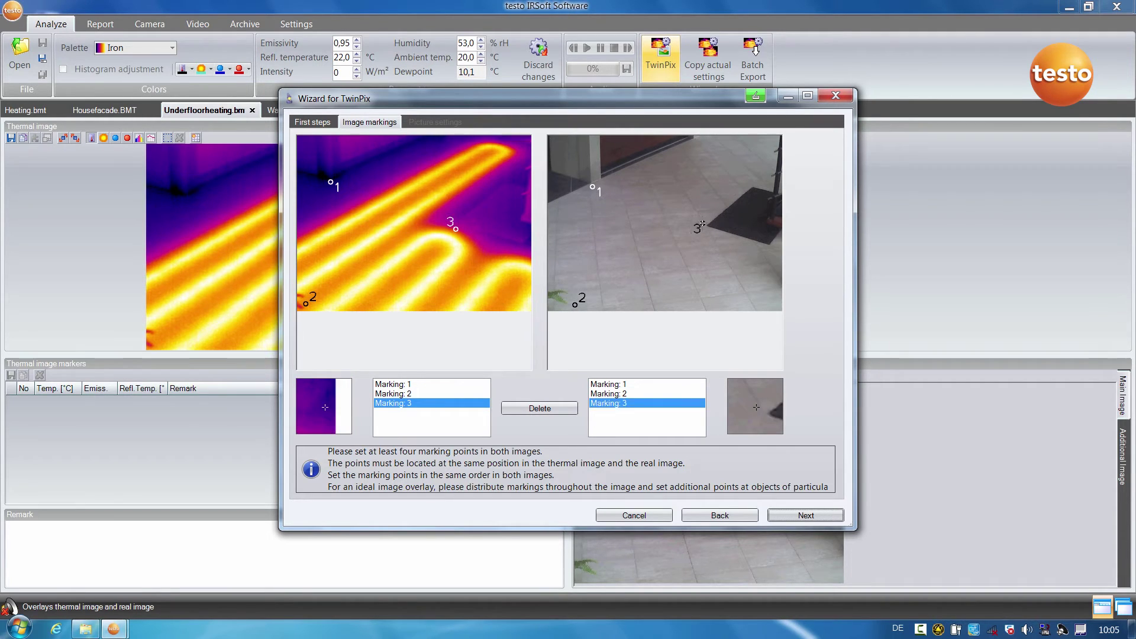
left_click(522, 245)
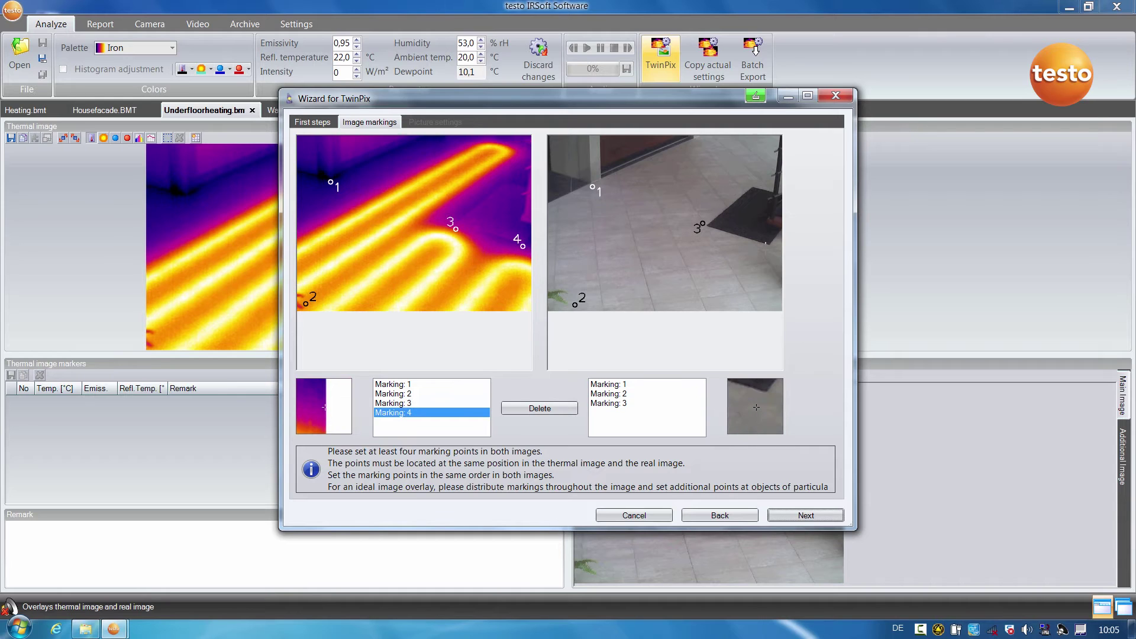
left_click(767, 247)
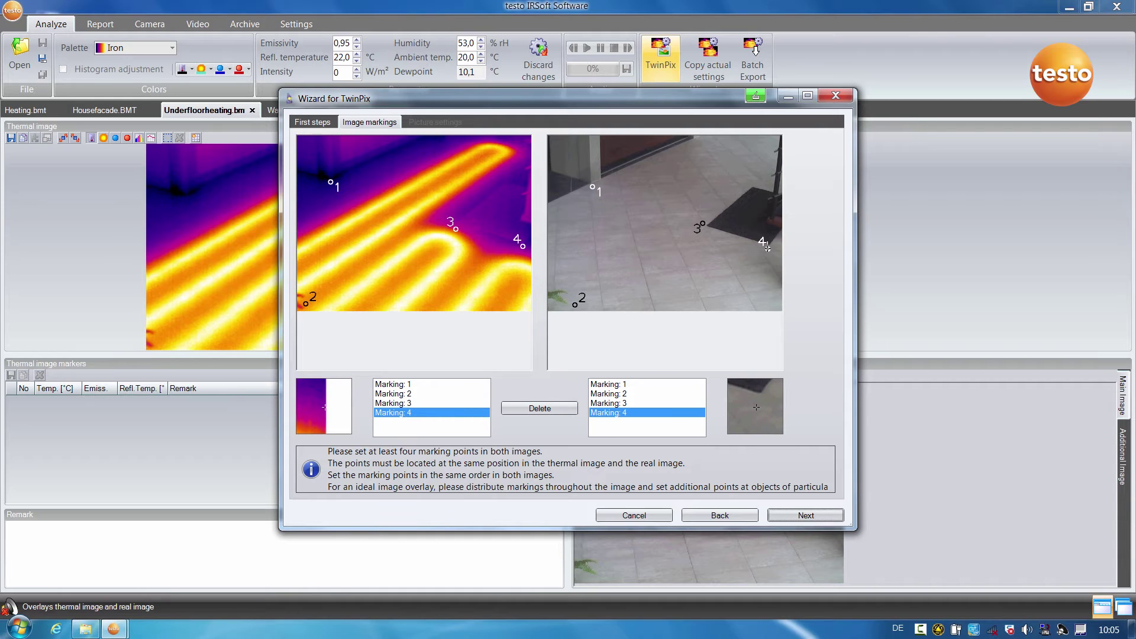
- Apply the TwinPix overlay fully infrared, with a lowered upper temperature limit revealing the hot pipes
left_click(806, 516)
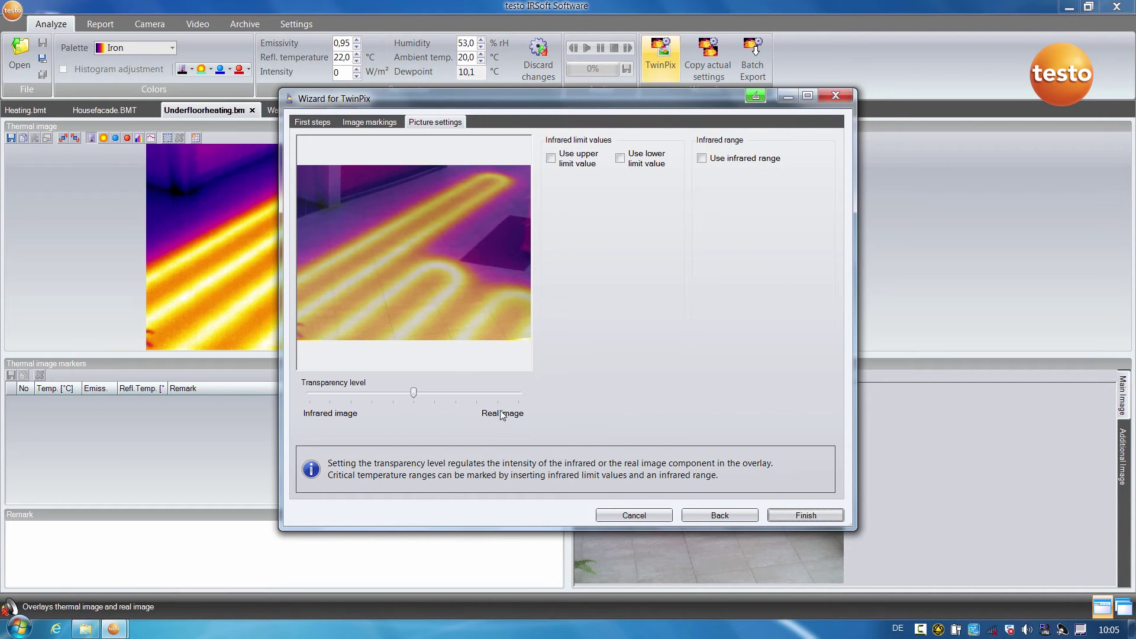
mouse_move(413, 394)
left_mouse_down()
mouse_move(518, 394)
mouse_move(309, 397)
left_mouse_up()
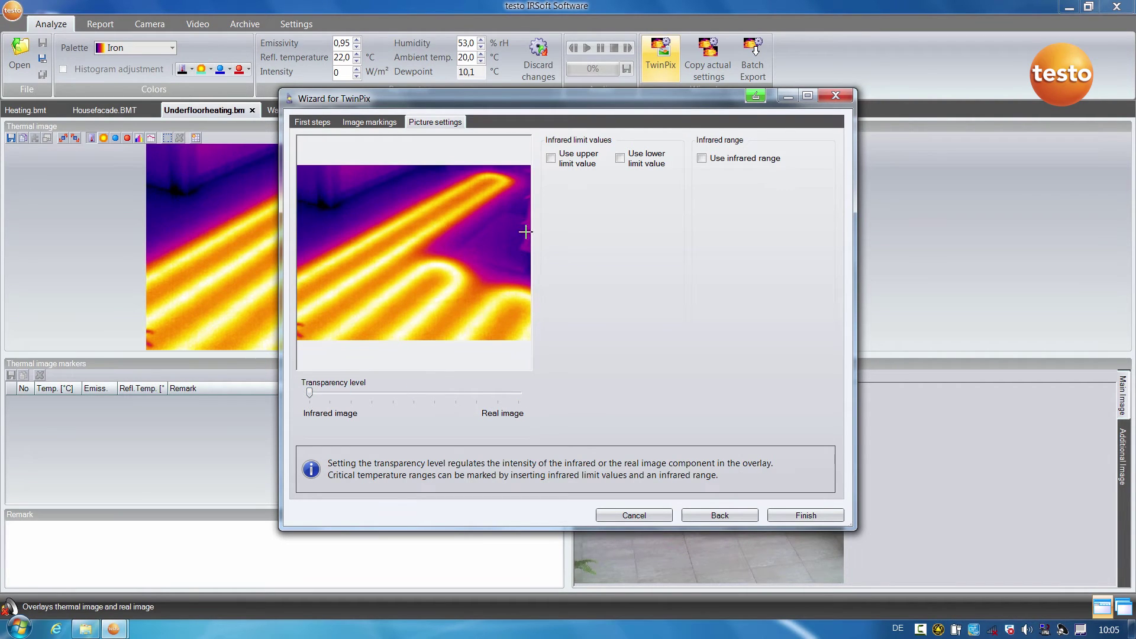
left_click(551, 158)
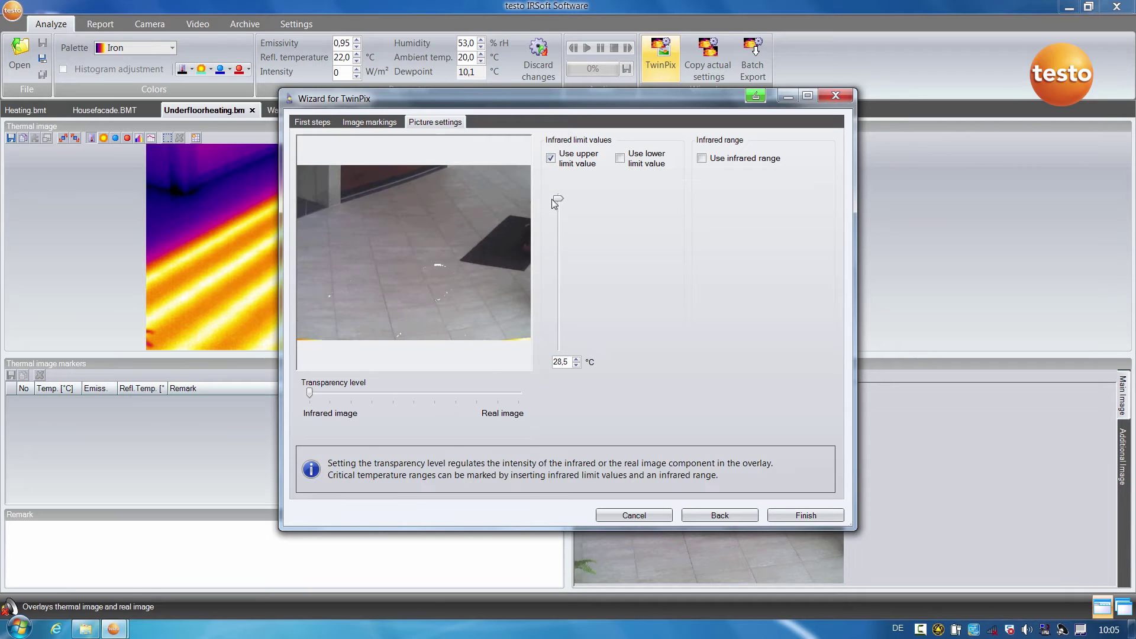
left_click_drag(556, 200, 556, 234)
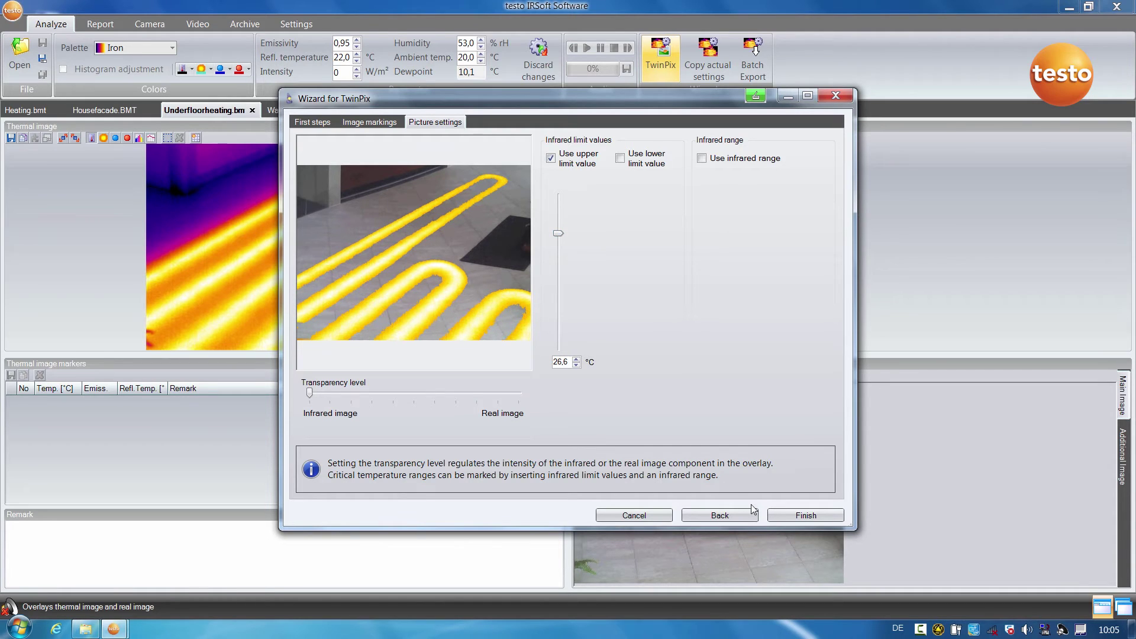
left_click(796, 516)
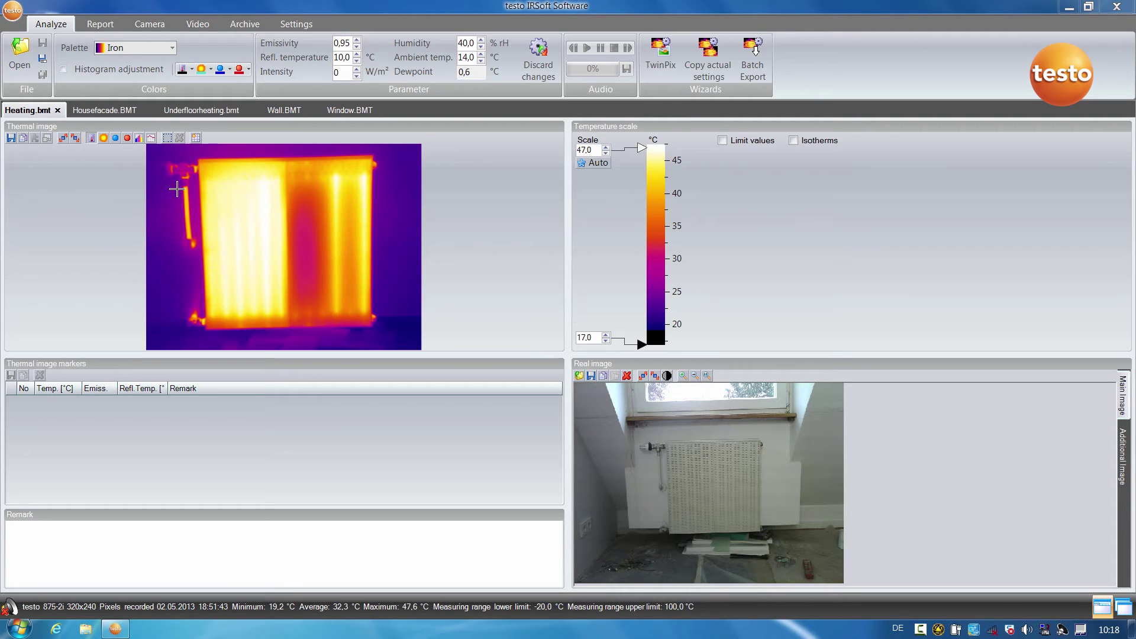
- Frame the radiator with a rectangular cold-spot area CS1 reading 31,0 °C
left_click(116, 138)
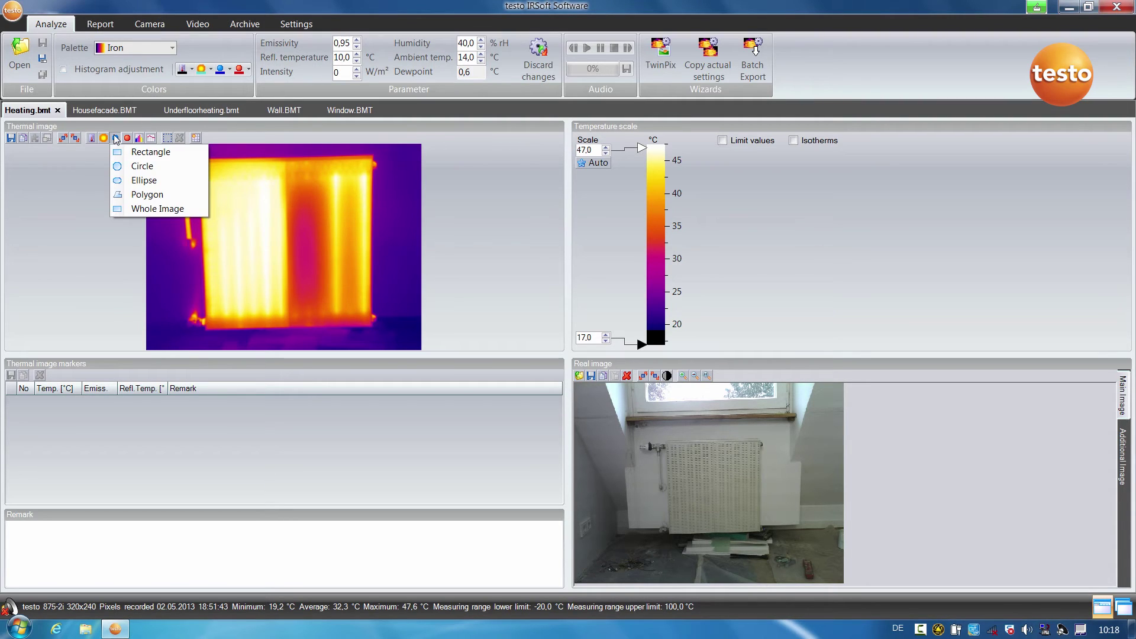
left_click(145, 152)
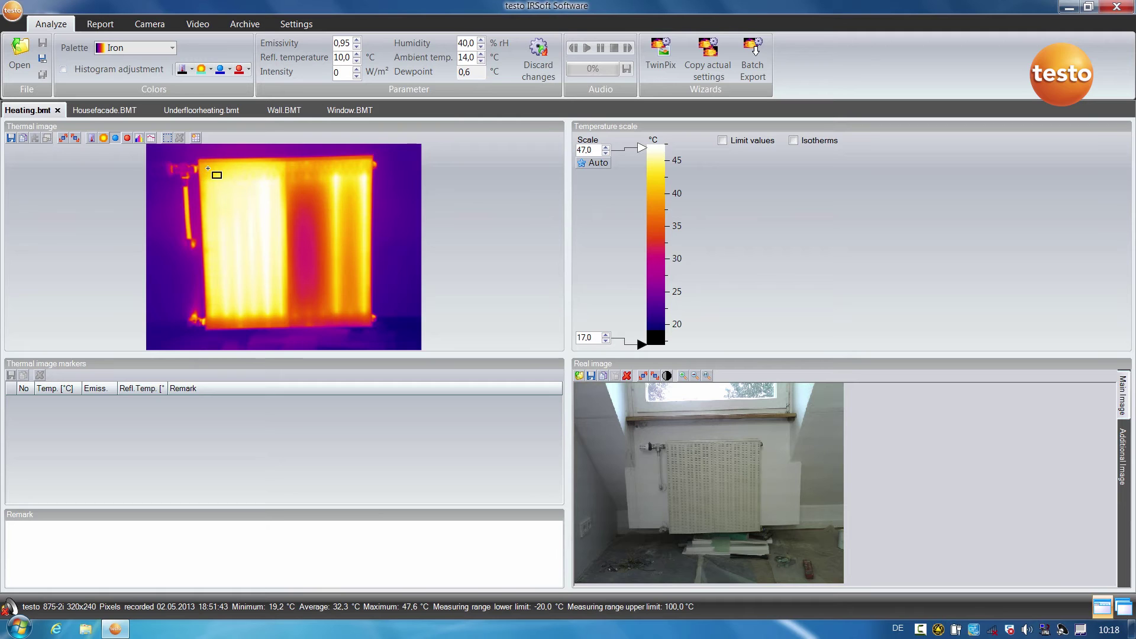
left_click_drag(208, 168, 367, 317)
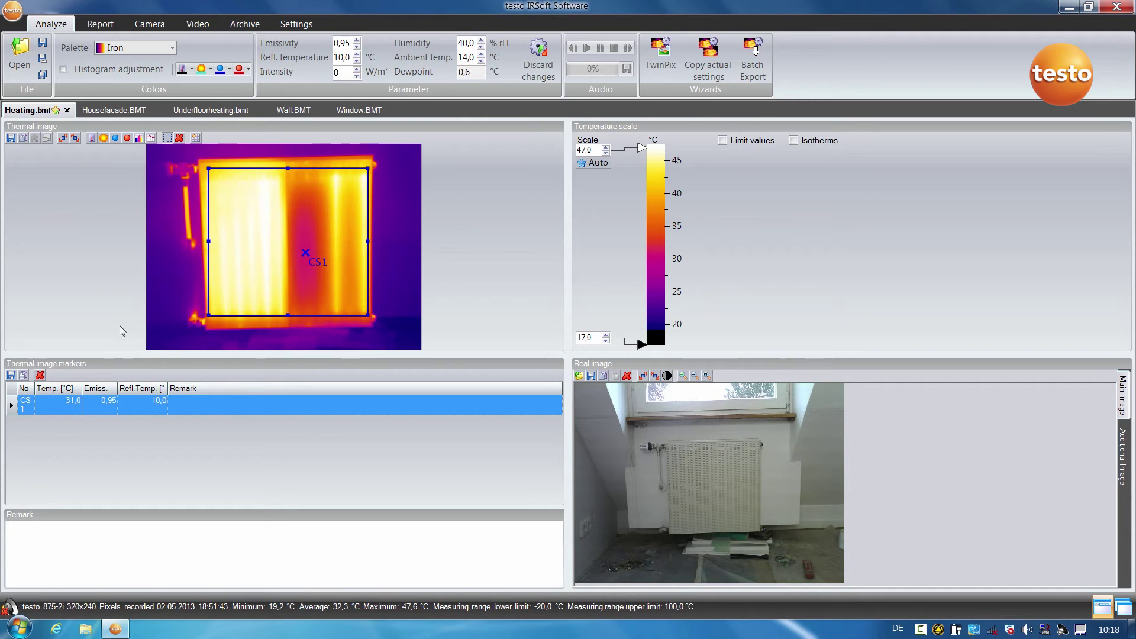
- Mark a rectangular hot-spot area HS1 (47,6 °C) over the radiator's left section
left_click(129, 142)
left_click(151, 153)
left_click_drag(209, 170, 322, 299)
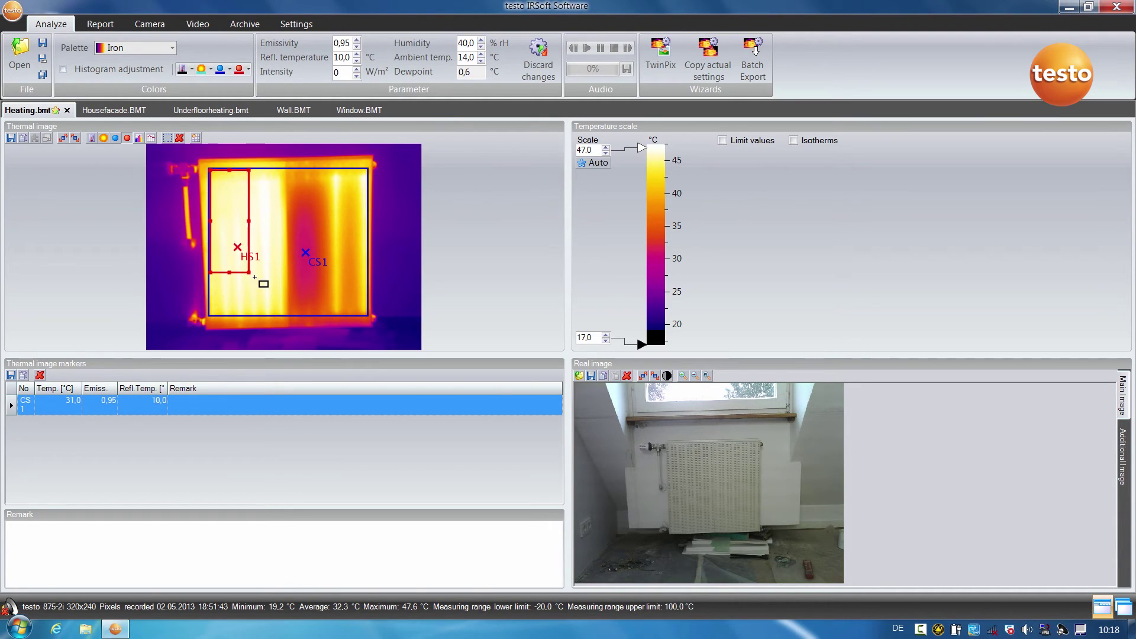
left_click_drag(357, 309, 365, 314)
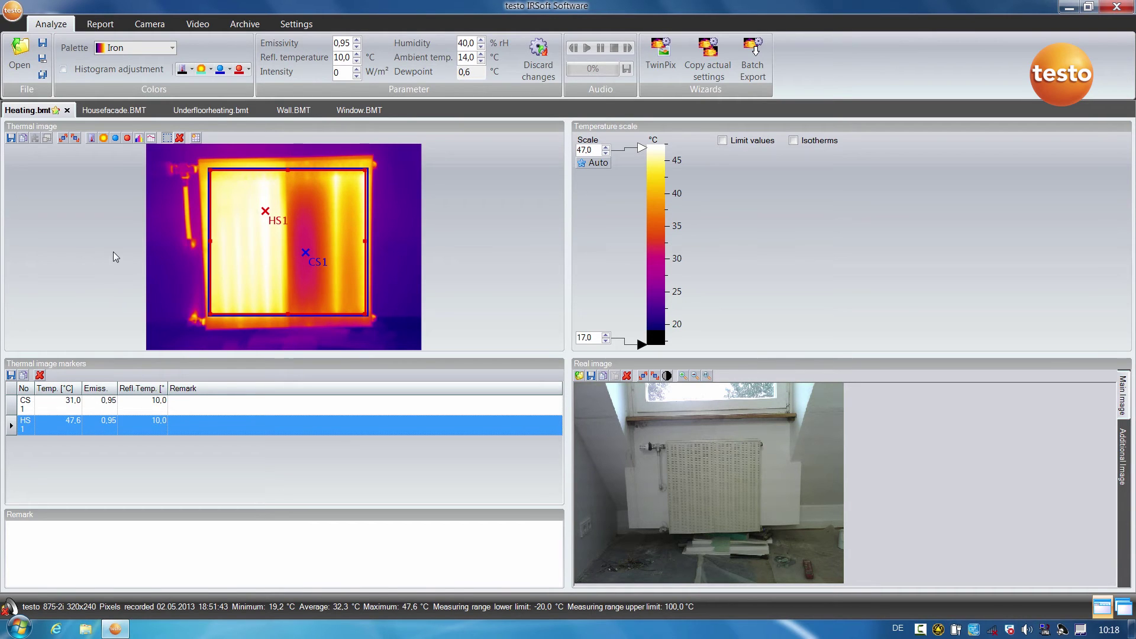
- Lay horizontal profile line P1 across the radiator's lower part, reading 31,5–46,7 °C
left_click(151, 138)
left_click(178, 157)
left_click_drag(213, 282, 358, 280)
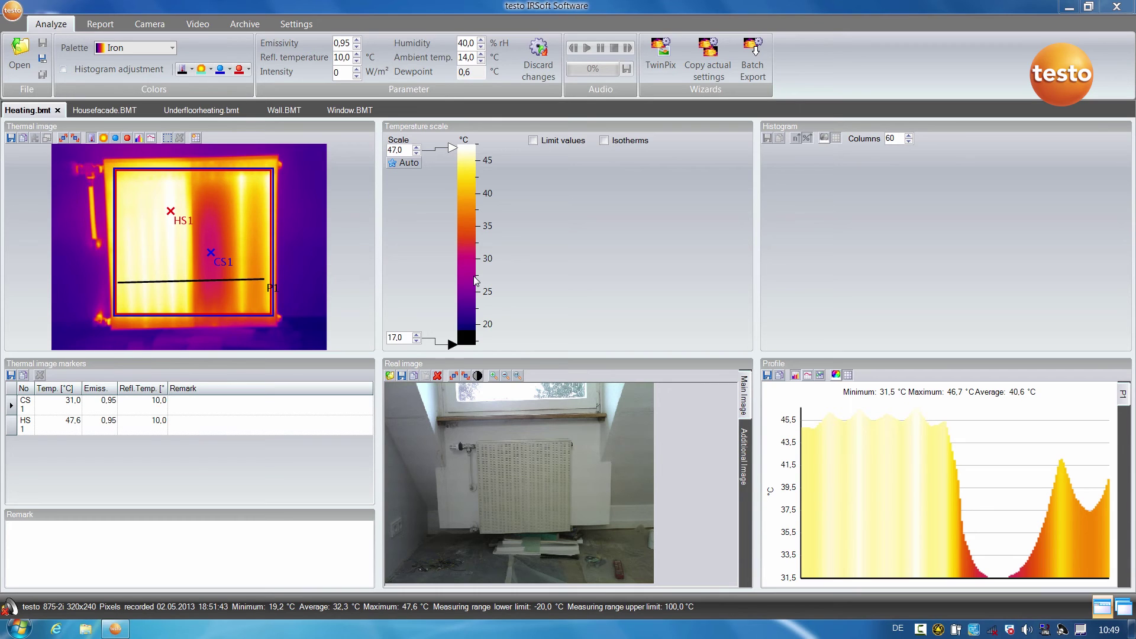
- Start a report with the Standard report template and add all five thermal images
left_click(98, 24)
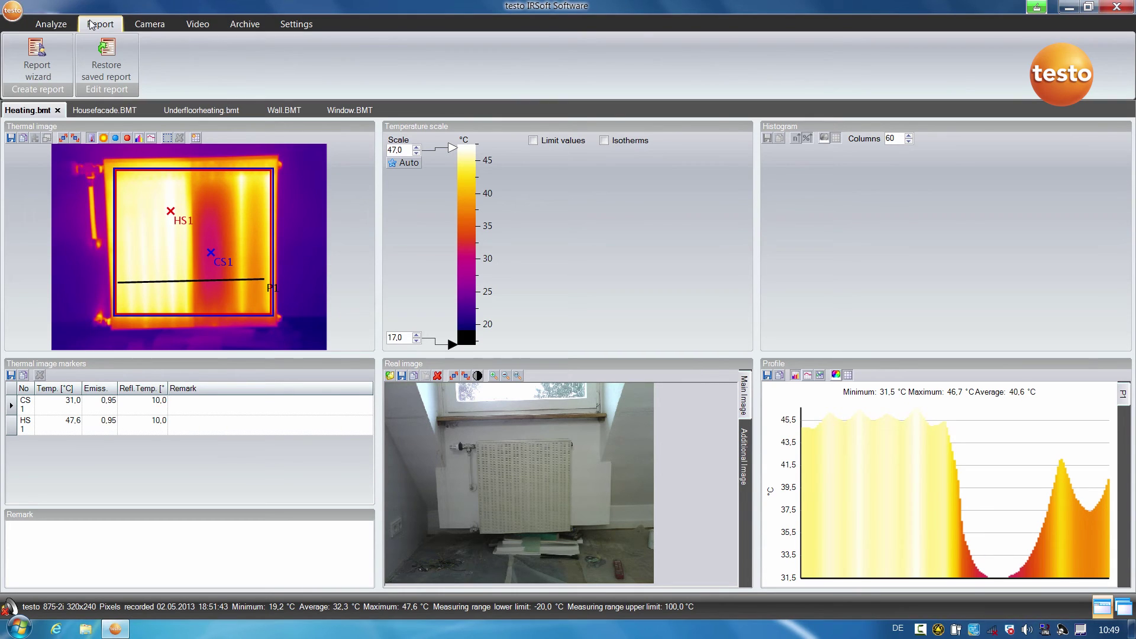
left_click(35, 59)
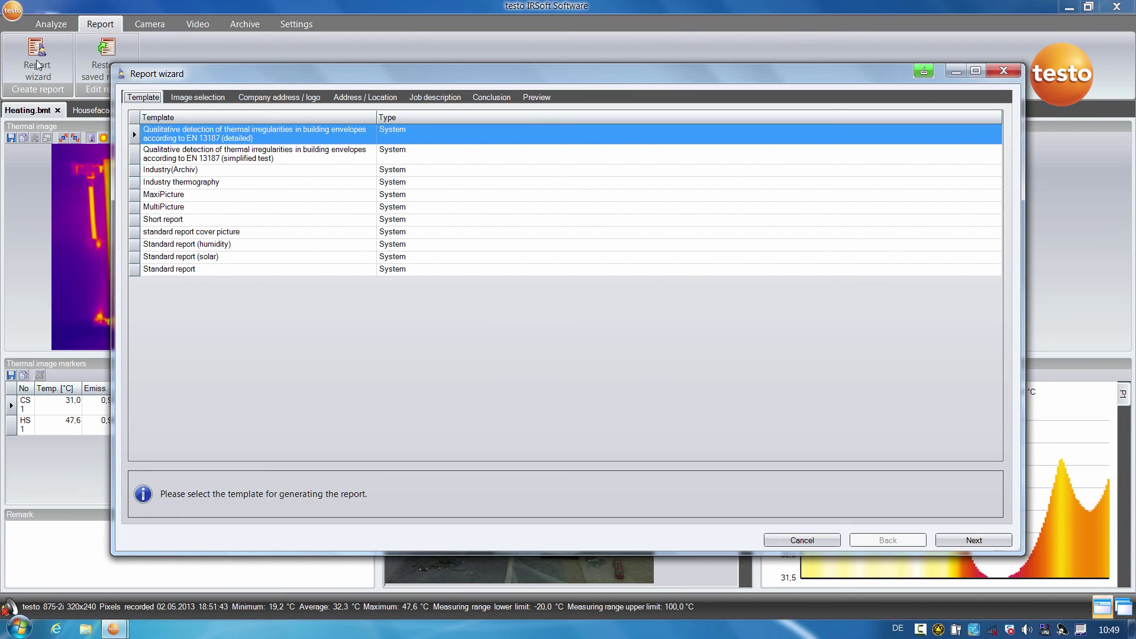
left_click(154, 269)
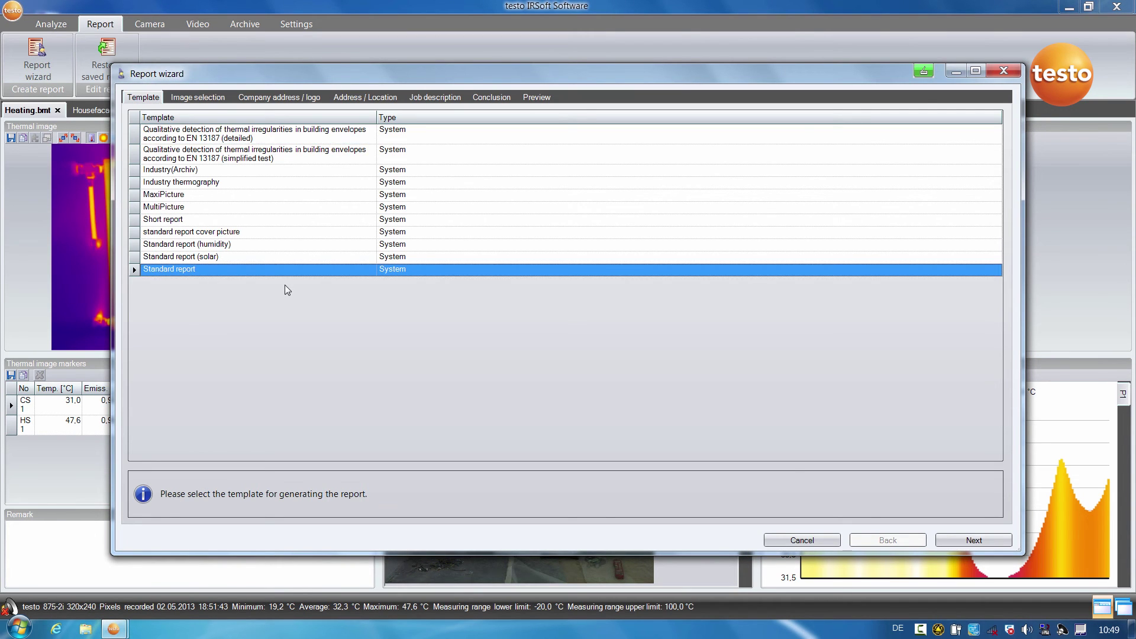
left_click(978, 541)
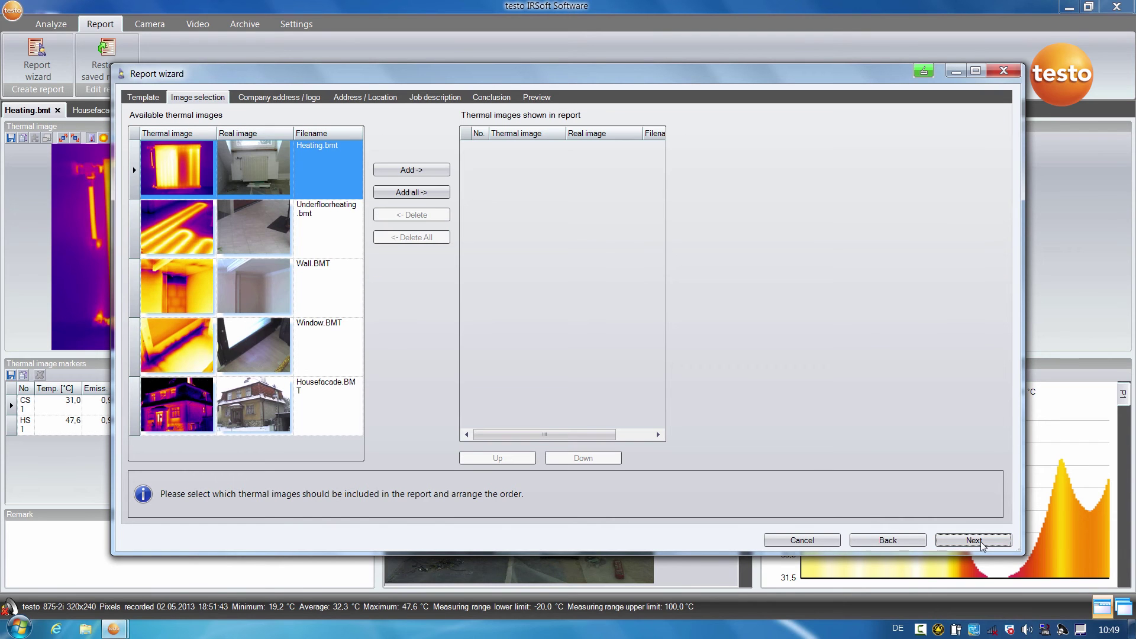
left_click(401, 192)
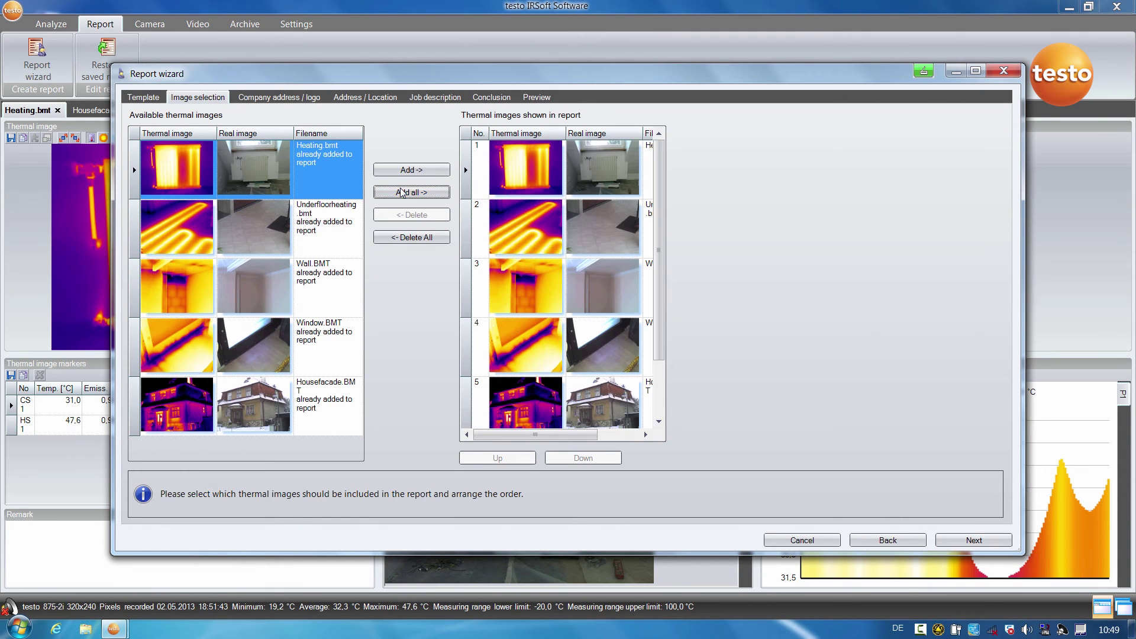
- Skip the company address/logo, customer address/location and job description pages, leaving them unchanged
left_click(966, 541)
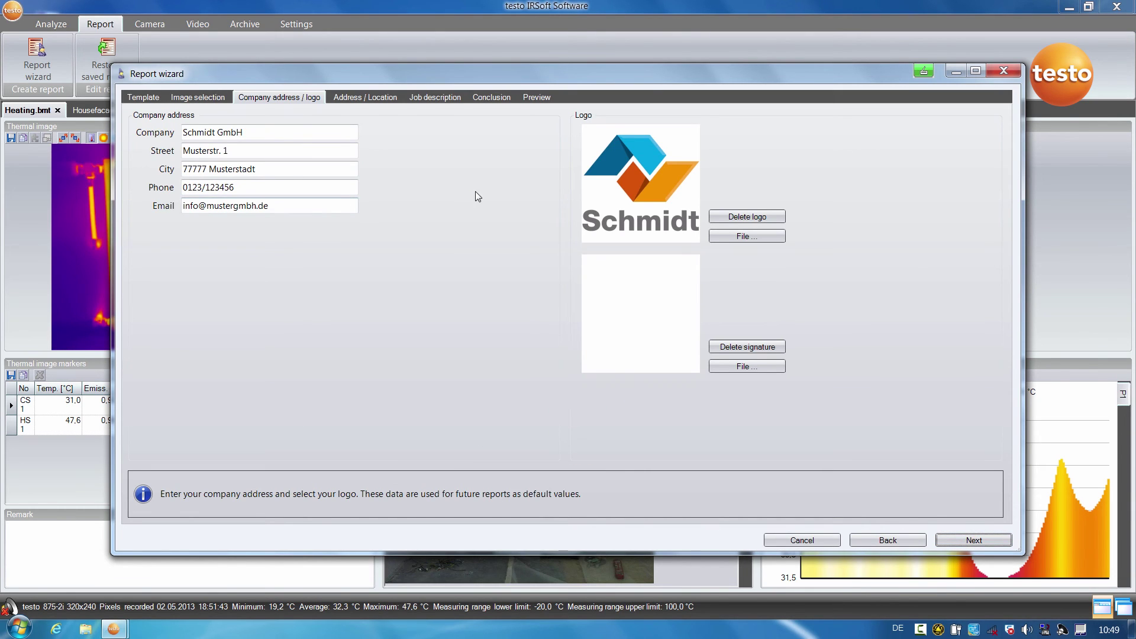
left_click(956, 539)
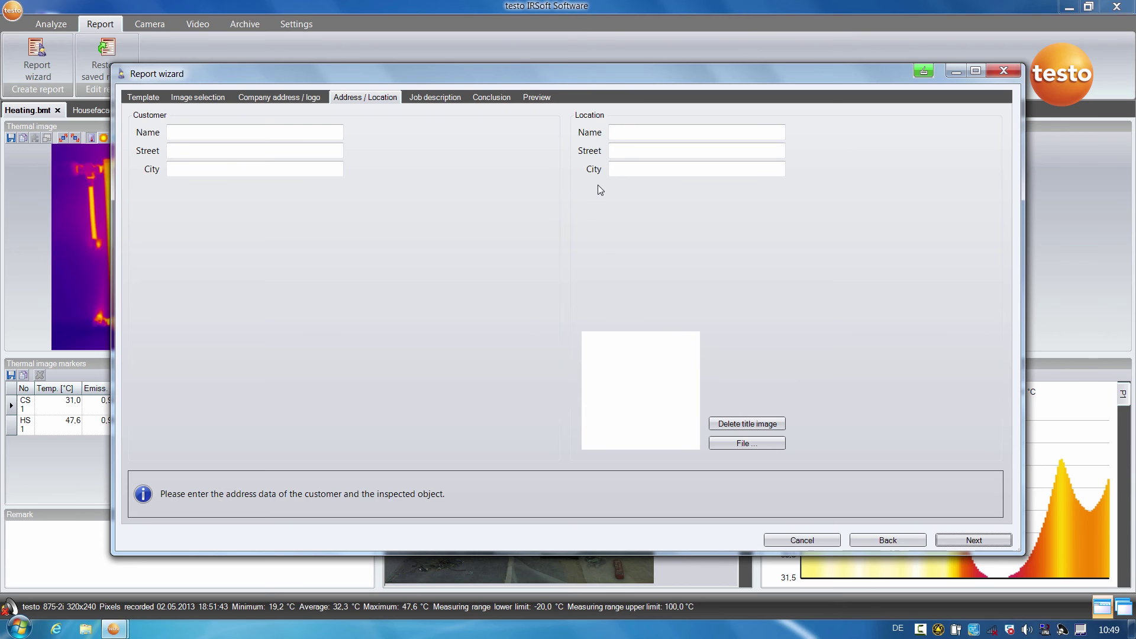
left_click(963, 540)
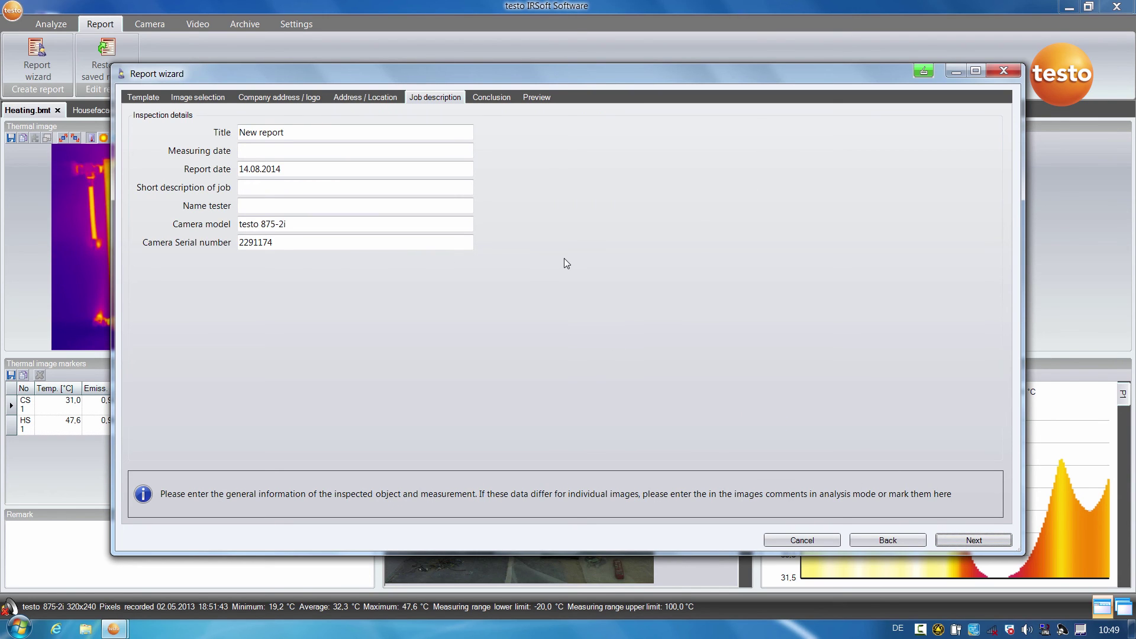
left_click(966, 541)
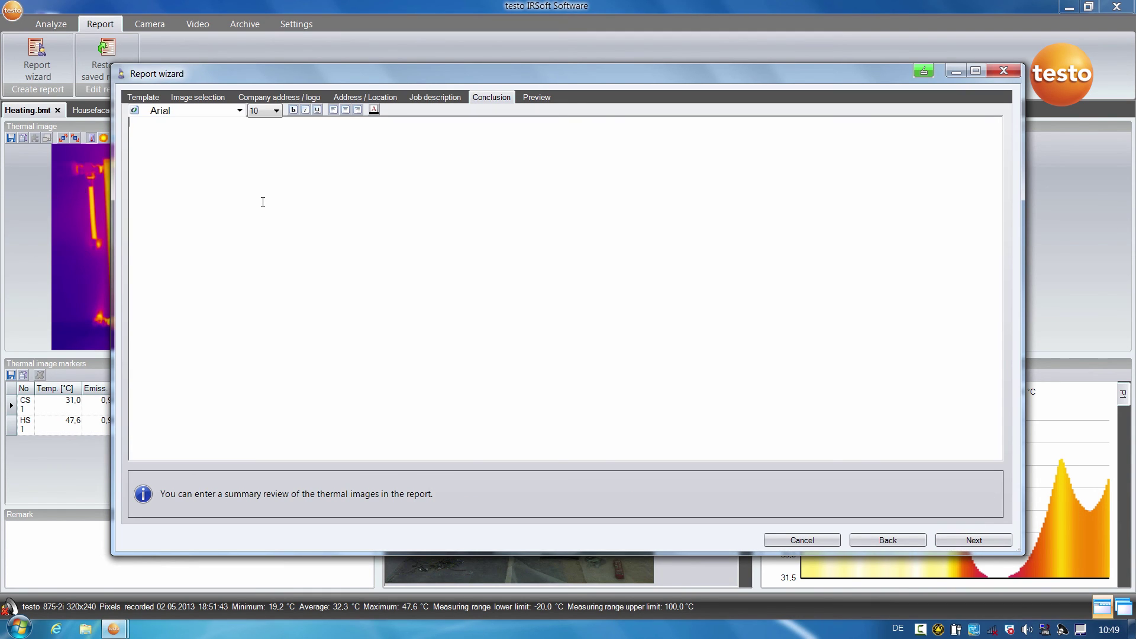
- Generate the report preview and scroll to its last page, the profile line chart
left_click(957, 544)
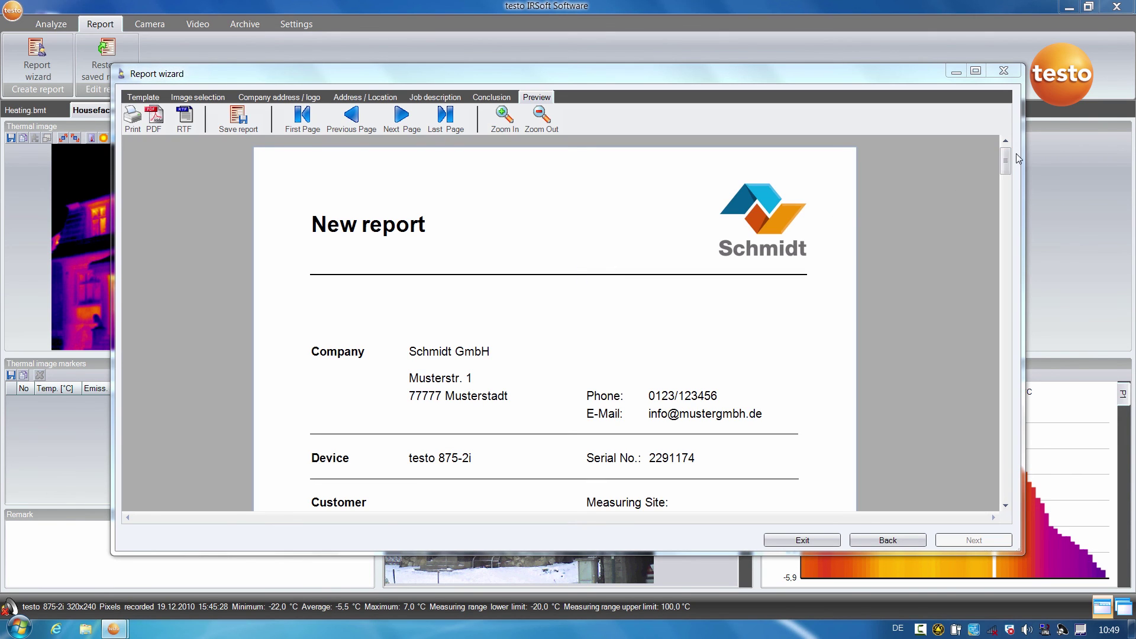
mouse_move(1005, 161)
left_mouse_down()
mouse_move(1029, 343)
mouse_move(992, 514)
left_mouse_up()
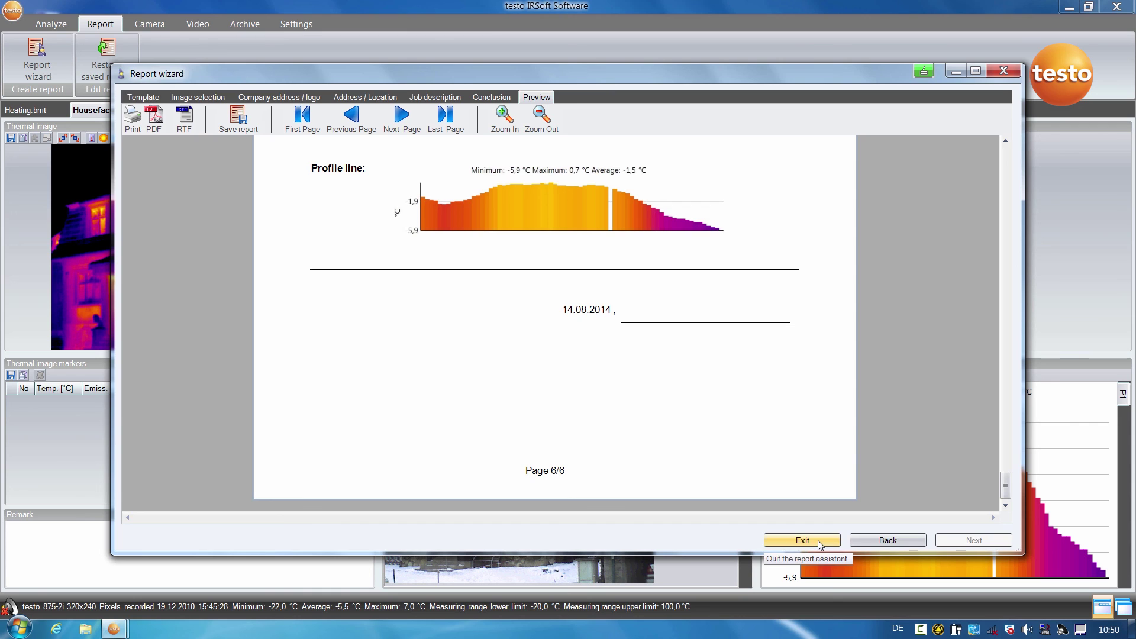
- Save the report as a testo infrared report file named 'New report'
left_click(240, 128)
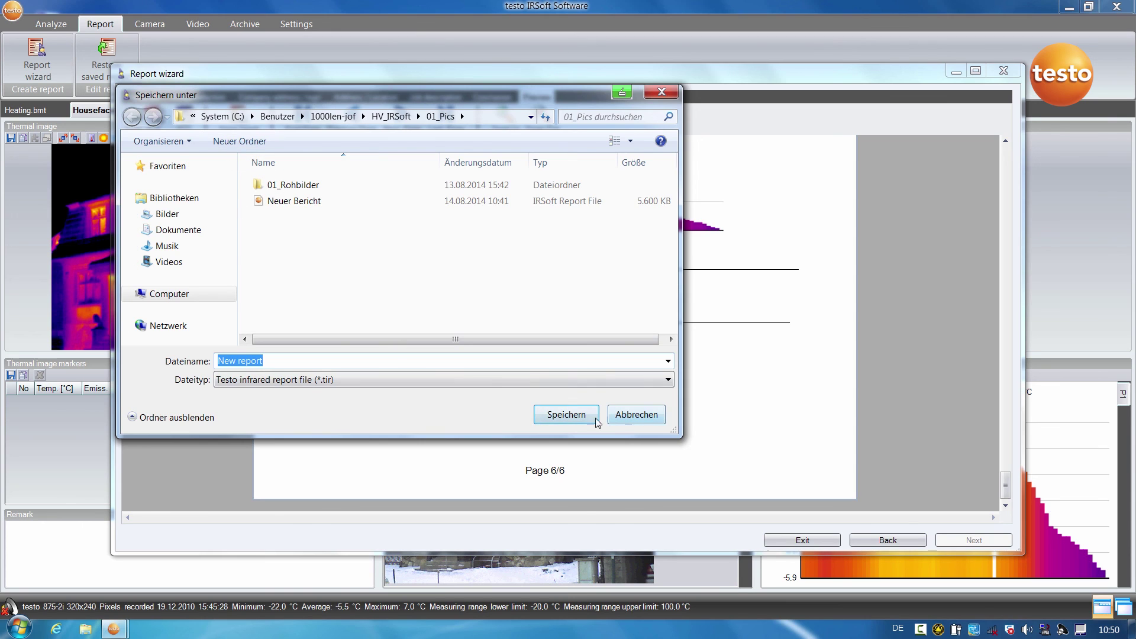
left_click(565, 416)
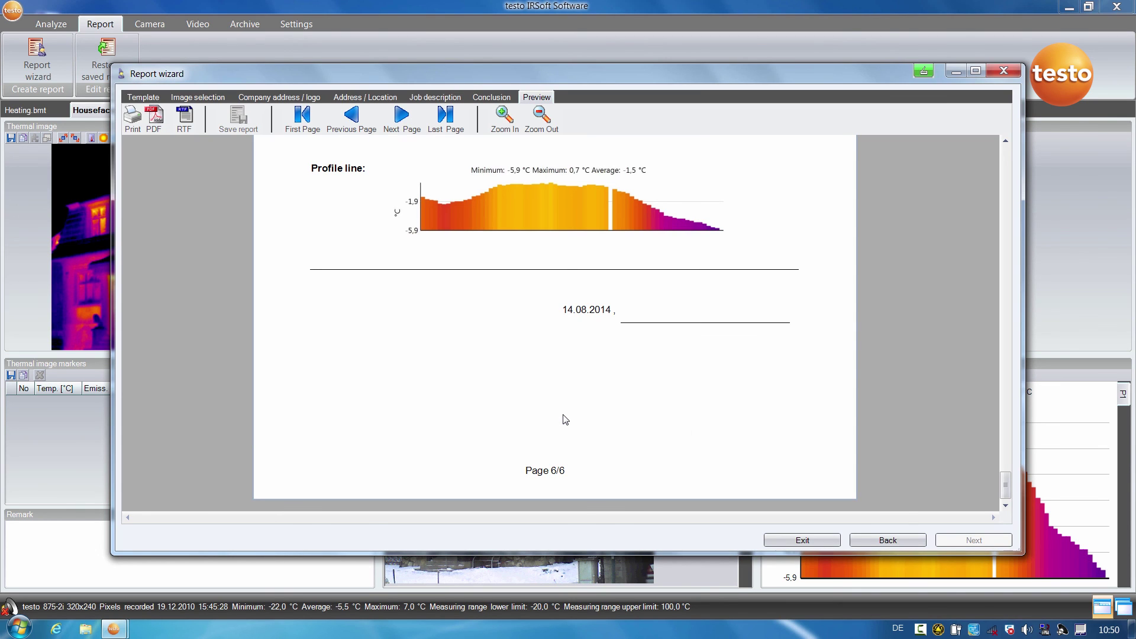
- Start exporting the report to PDF, with the save dialog proposing 'New report'
left_click(153, 120)
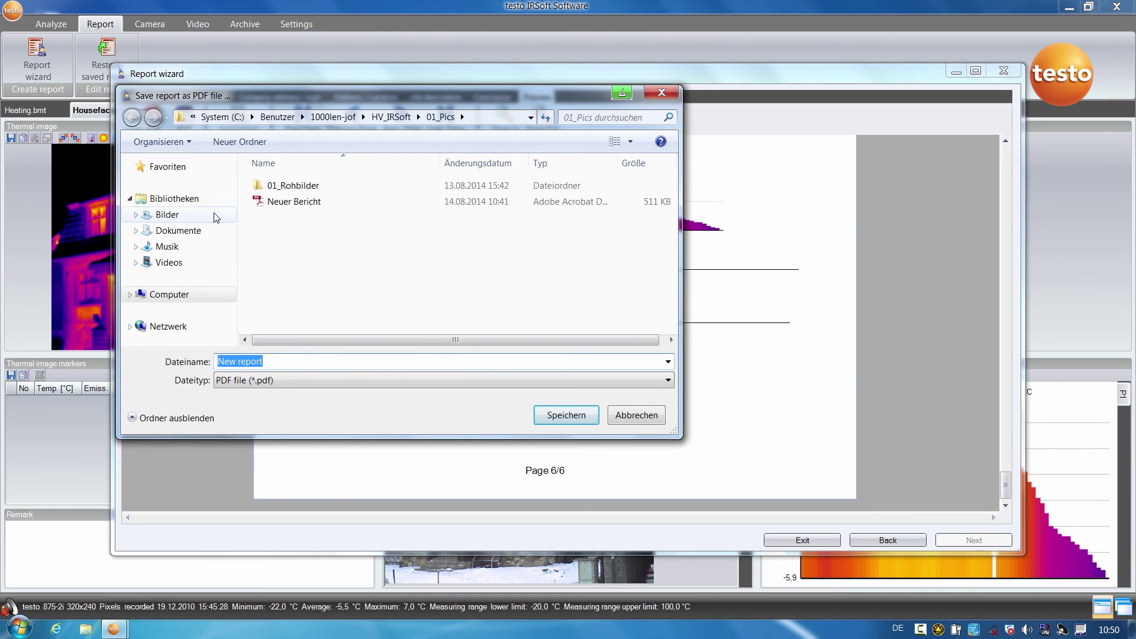